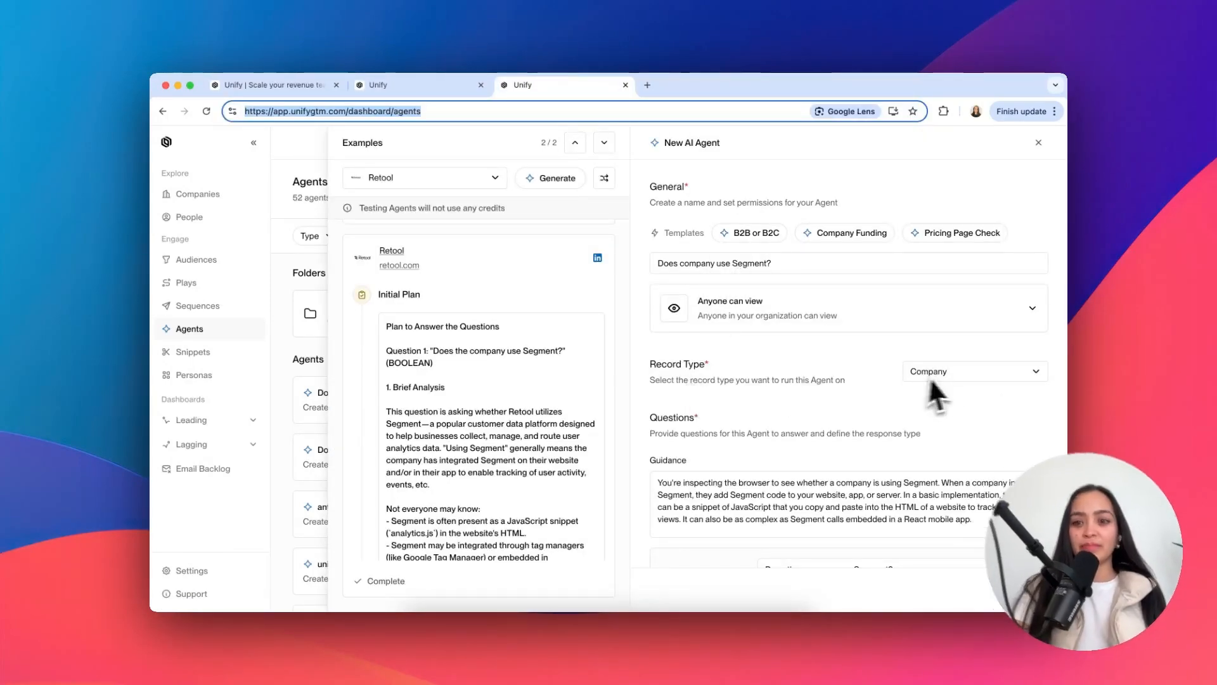
- Examine the Segment agent's record type, guidance and question, and read through the Retool example's research plan and reflections
click(949, 372)
click(949, 372)
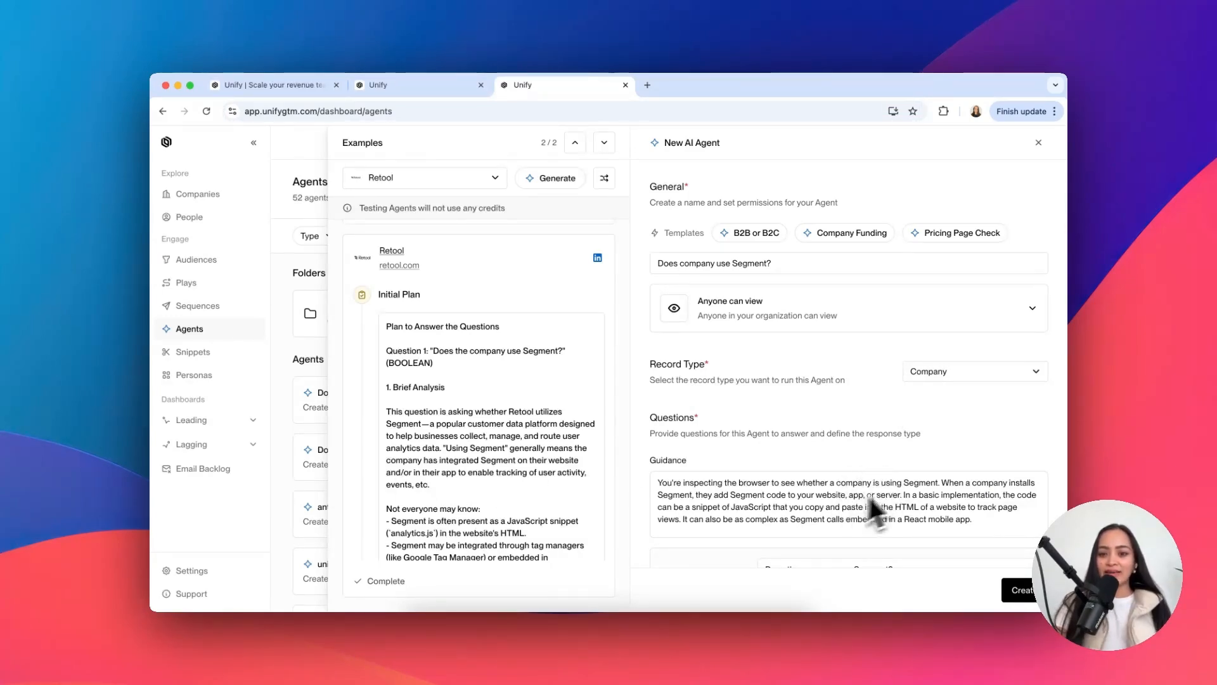
scroll(848, 483, down, 3)
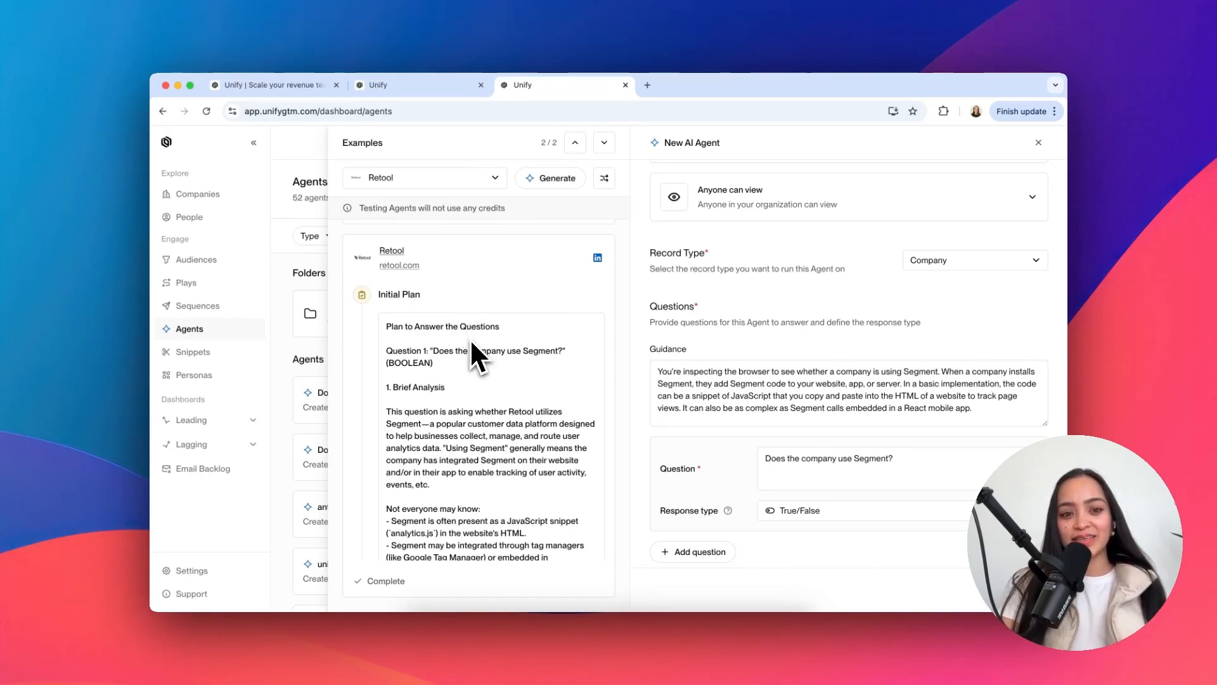
scroll(470, 340, down, 8)
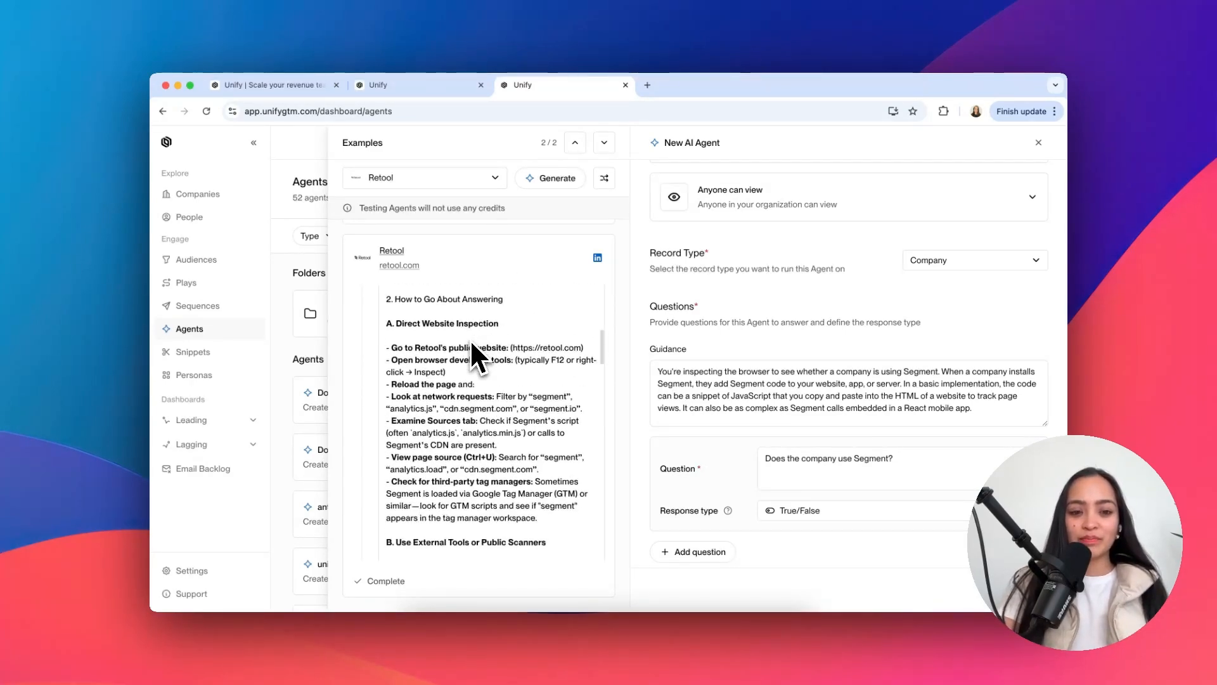
scroll(470, 340, down, 1)
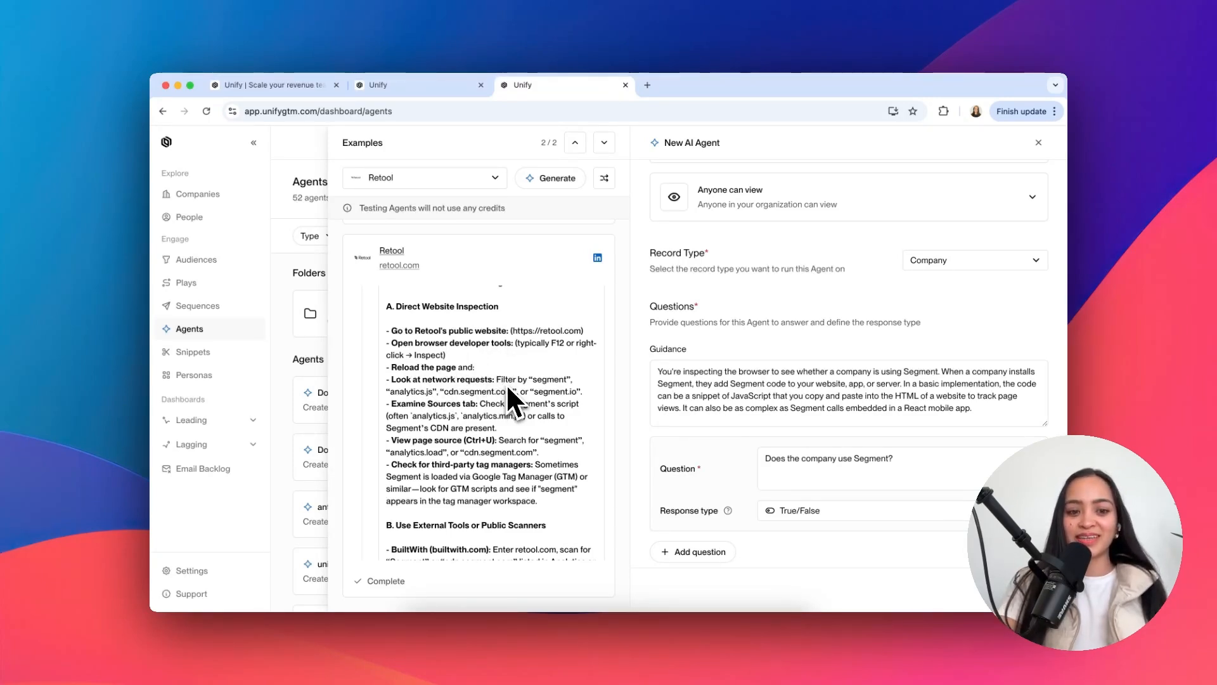
scroll(508, 387, down, 10)
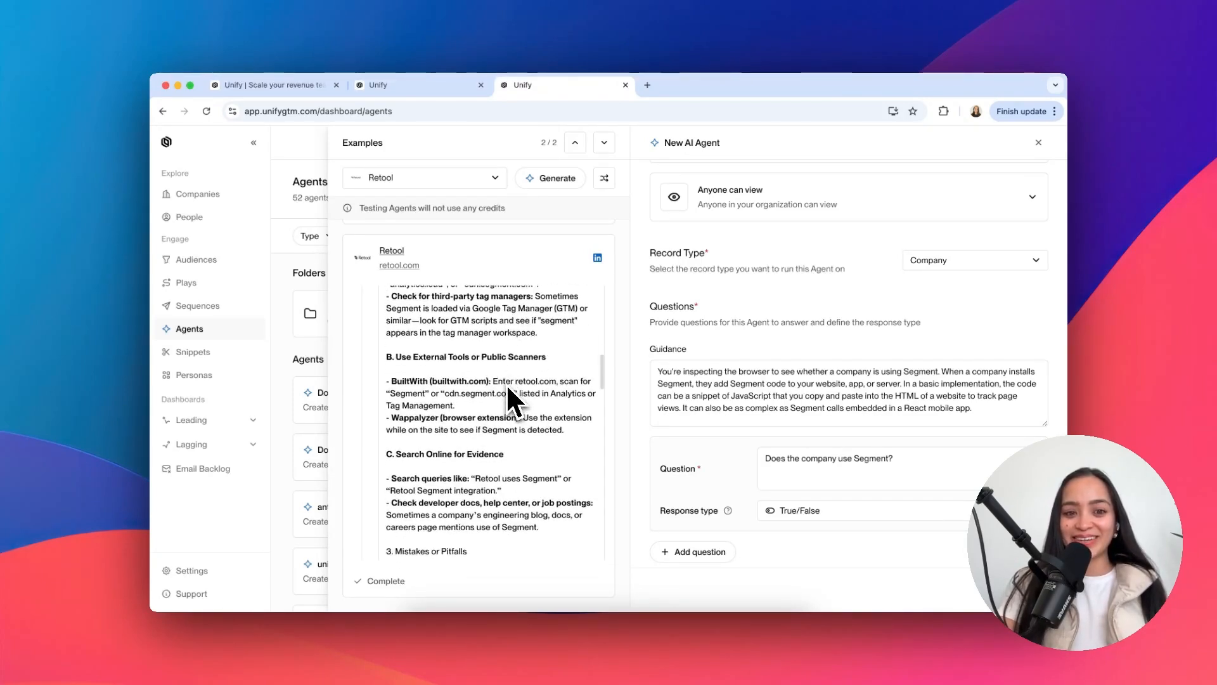
scroll(508, 388, down, 10)
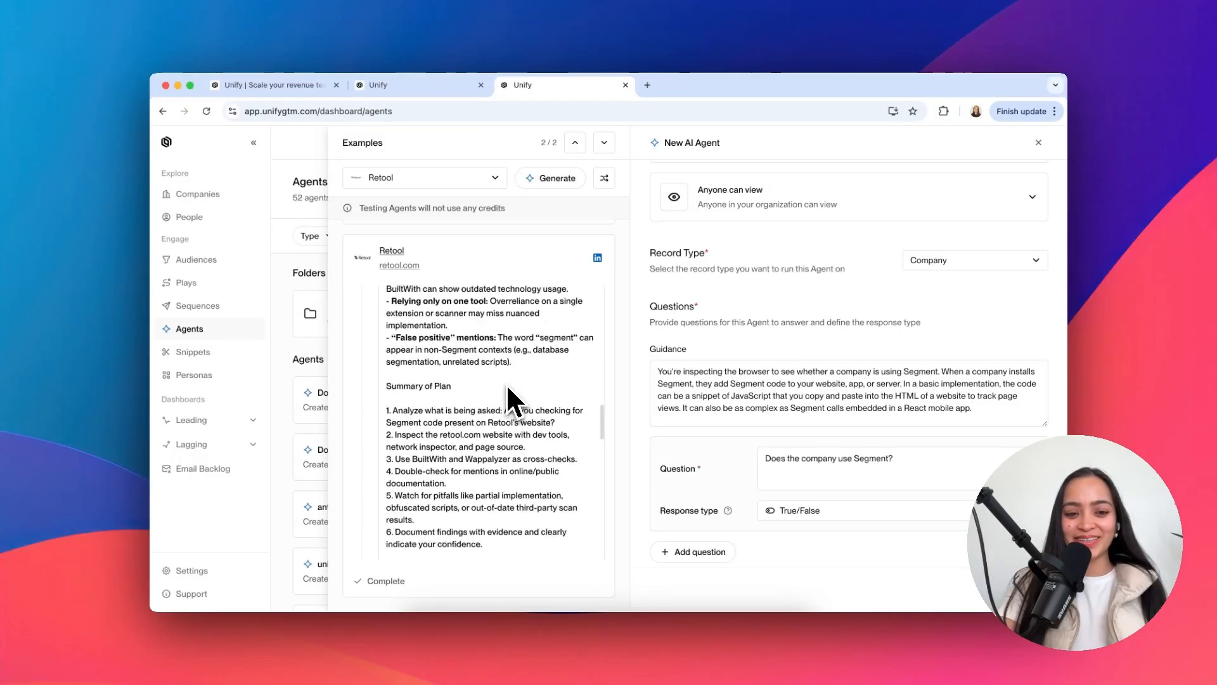
scroll(508, 388, down, 15)
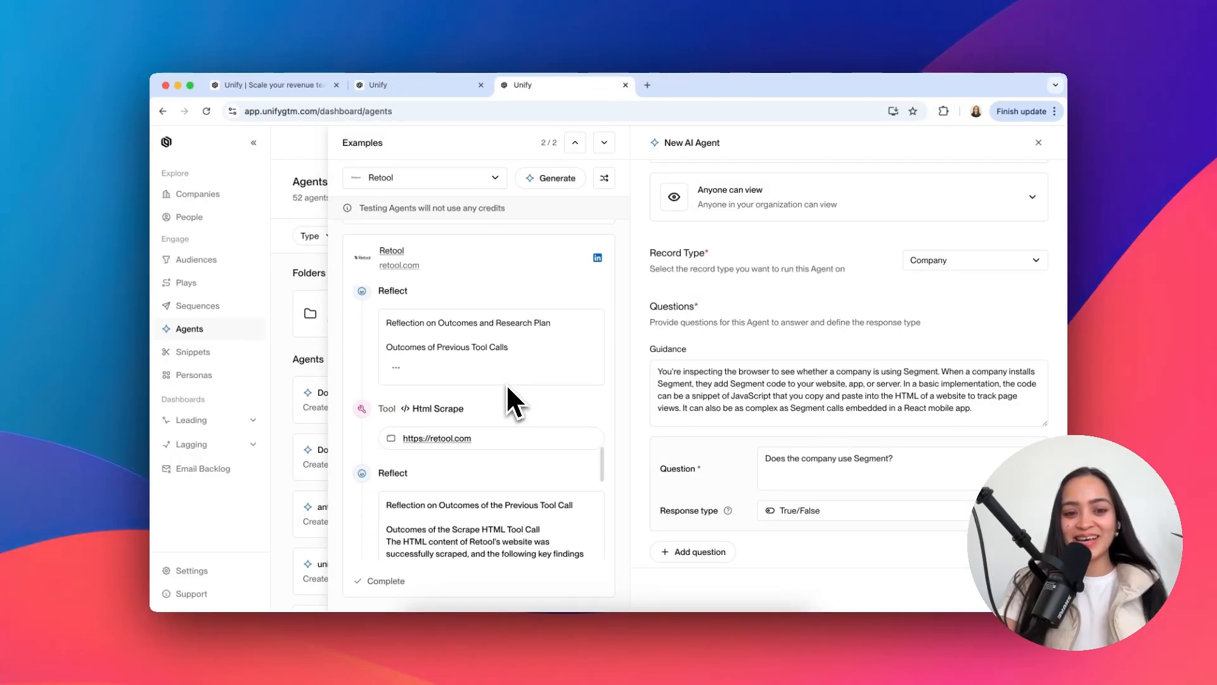
scroll(507, 388, down, 8)
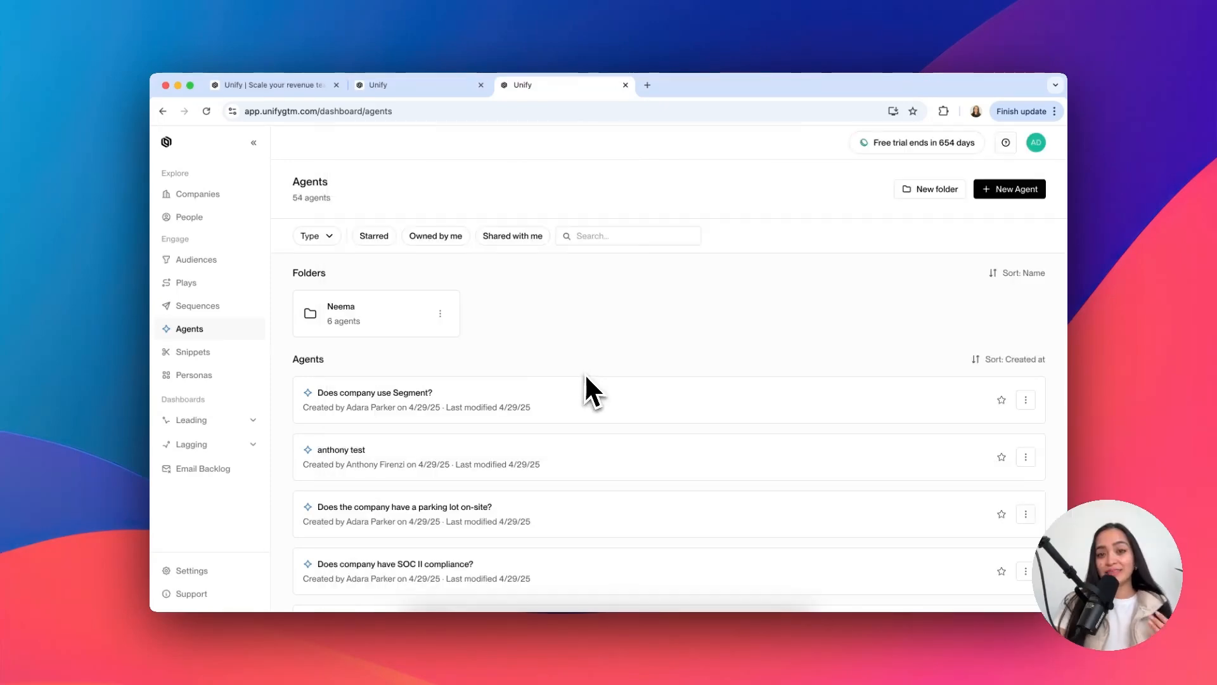
- Create a new play from scratch and name it "Segment Play"
click(197, 282)
click(1012, 188)
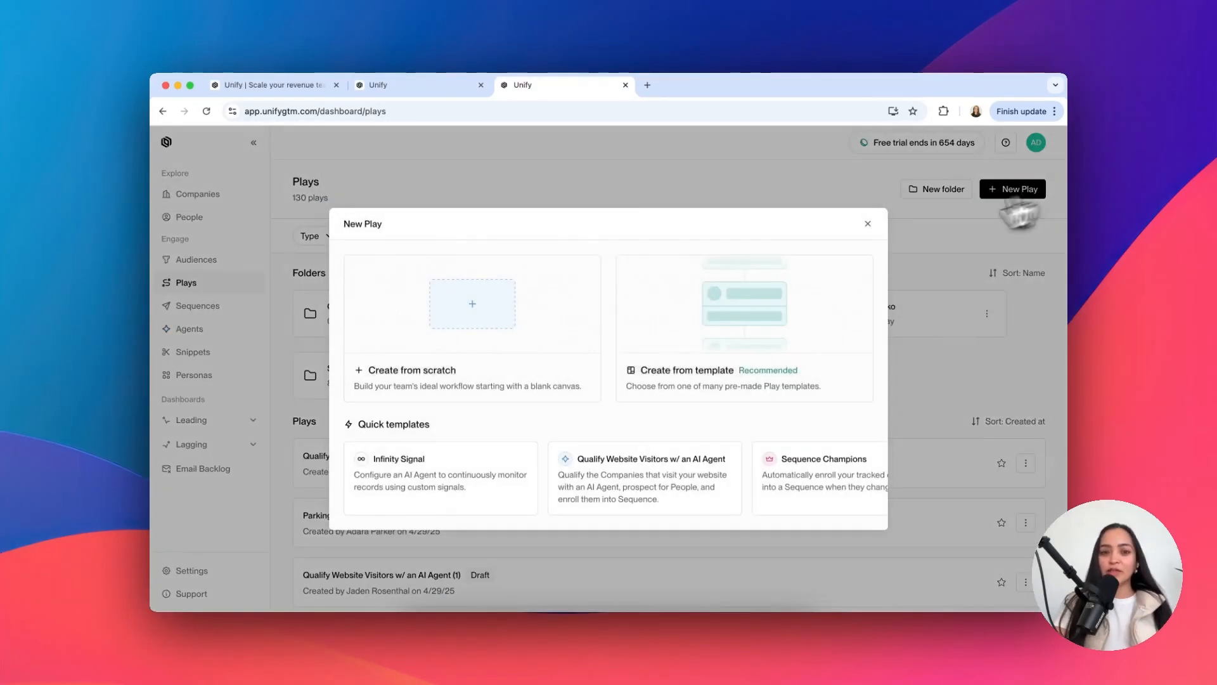
click(435, 363)
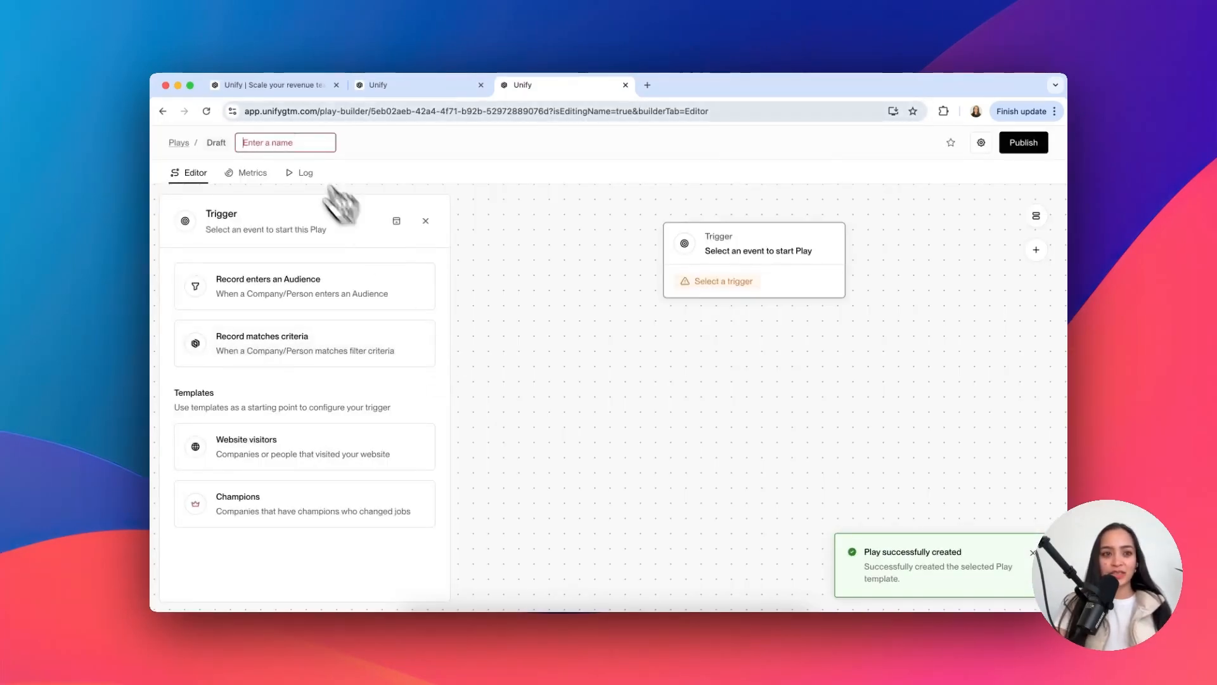
click(283, 145)
text(Segment Play)
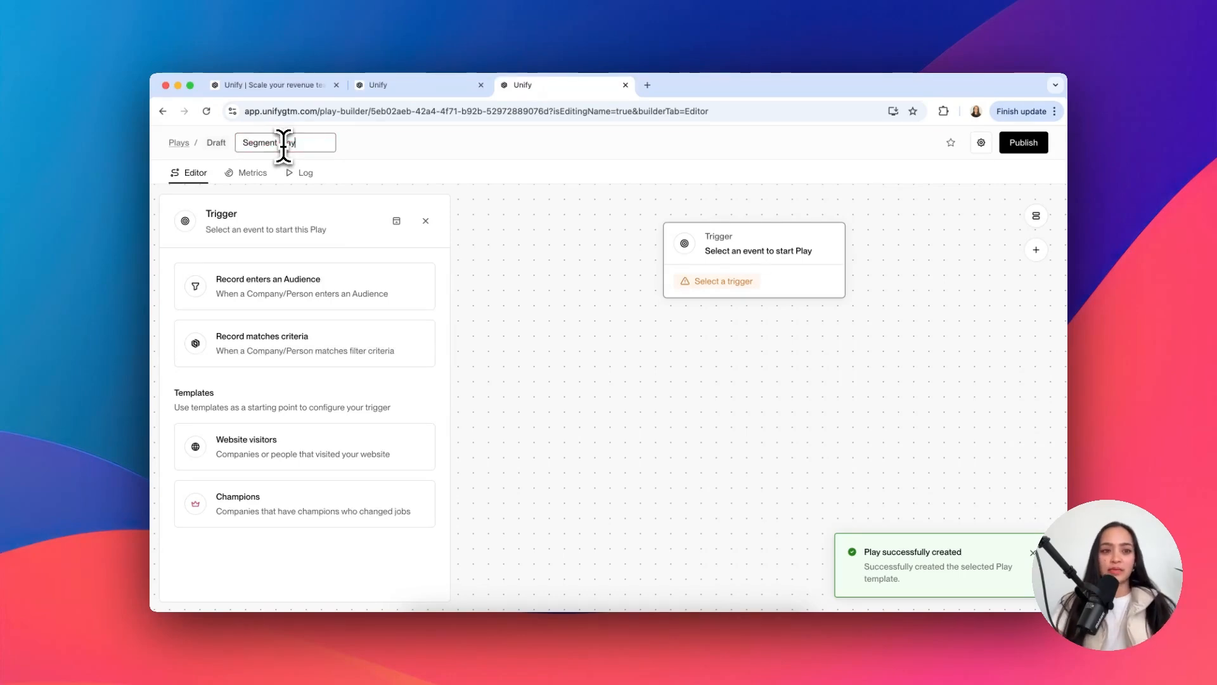
click(534, 261)
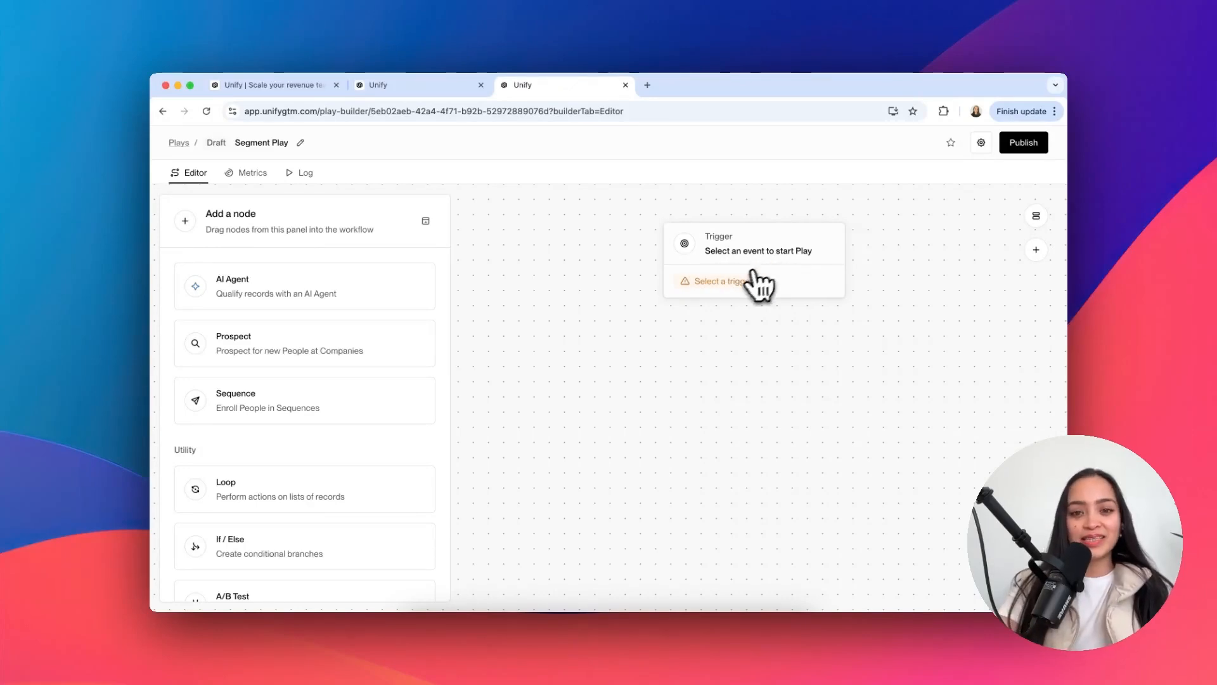
- Set the play's trigger to Record enters an Audience, using the account owner's Territory audience with companies as the records
click(743, 279)
click(406, 294)
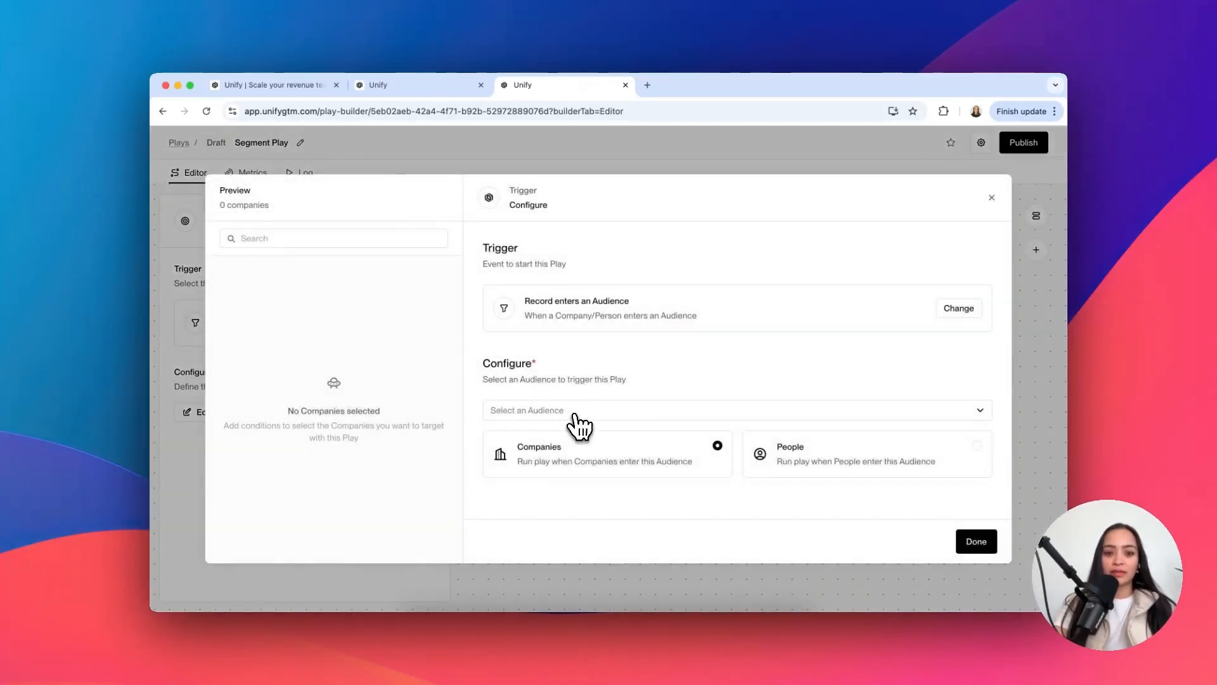
click(574, 410)
text(adara)
click(545, 480)
click(976, 541)
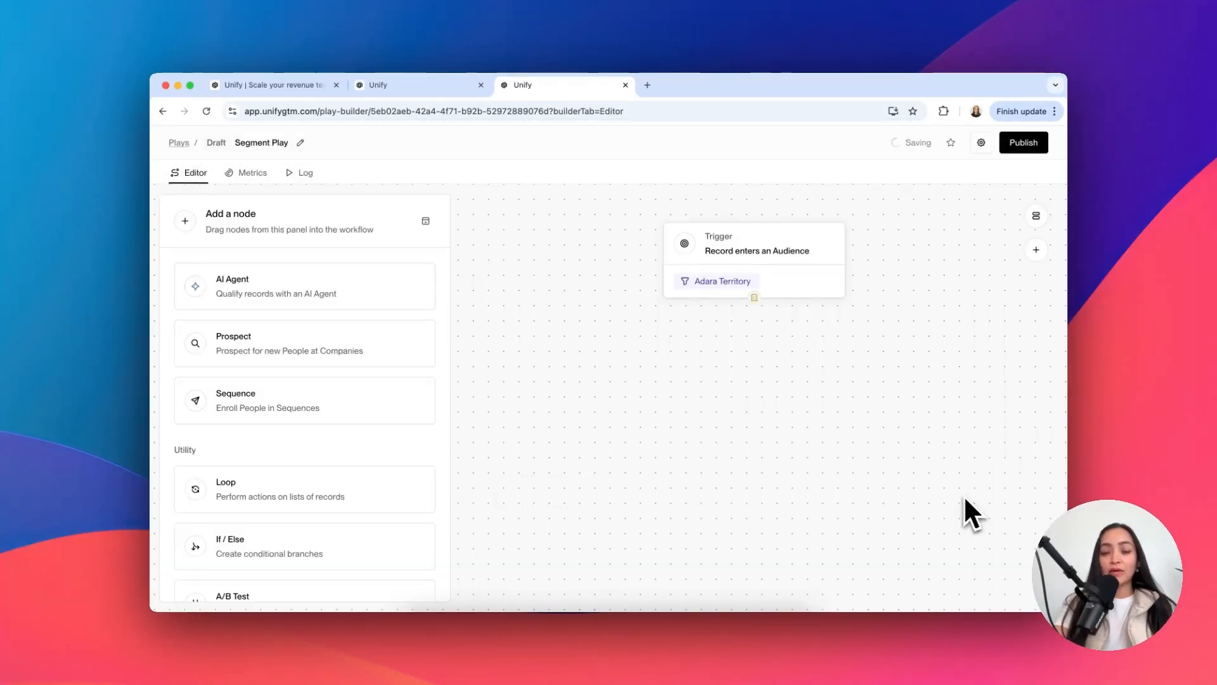
- Add an AI Agent node under the trigger running "Does company use Segment?", and mark companies qualified when the answer is True
drag(388, 312, 646, 361)
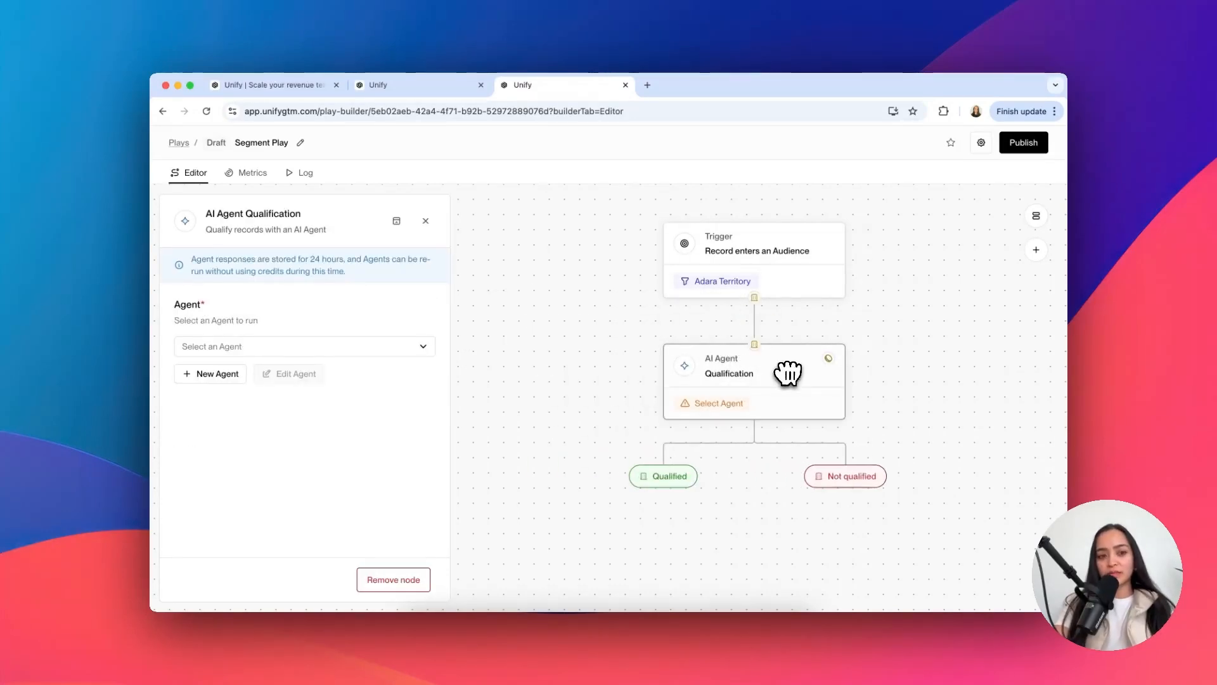
click(379, 347)
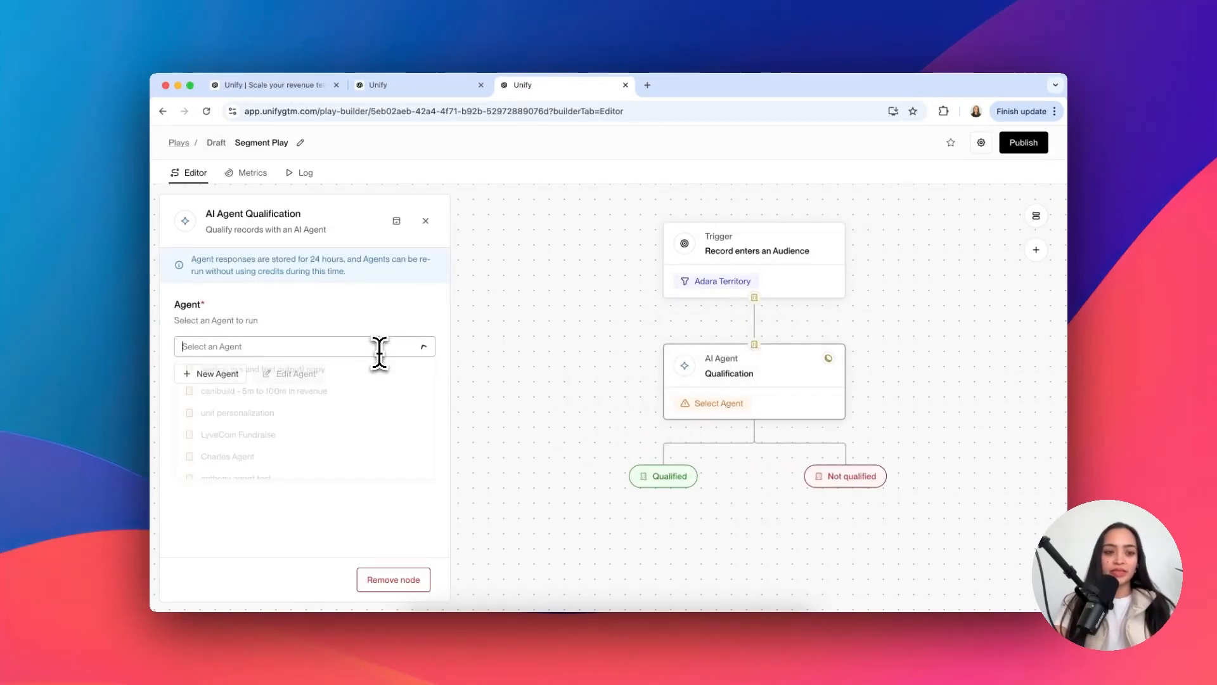
click(374, 379)
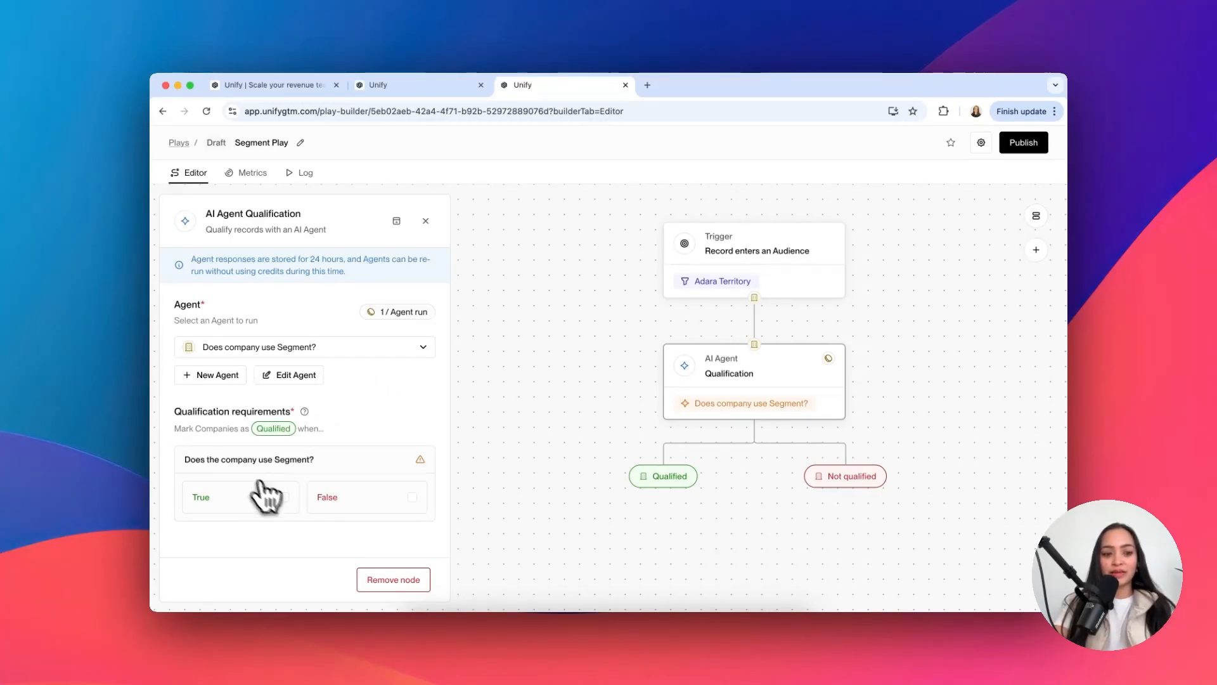
click(285, 497)
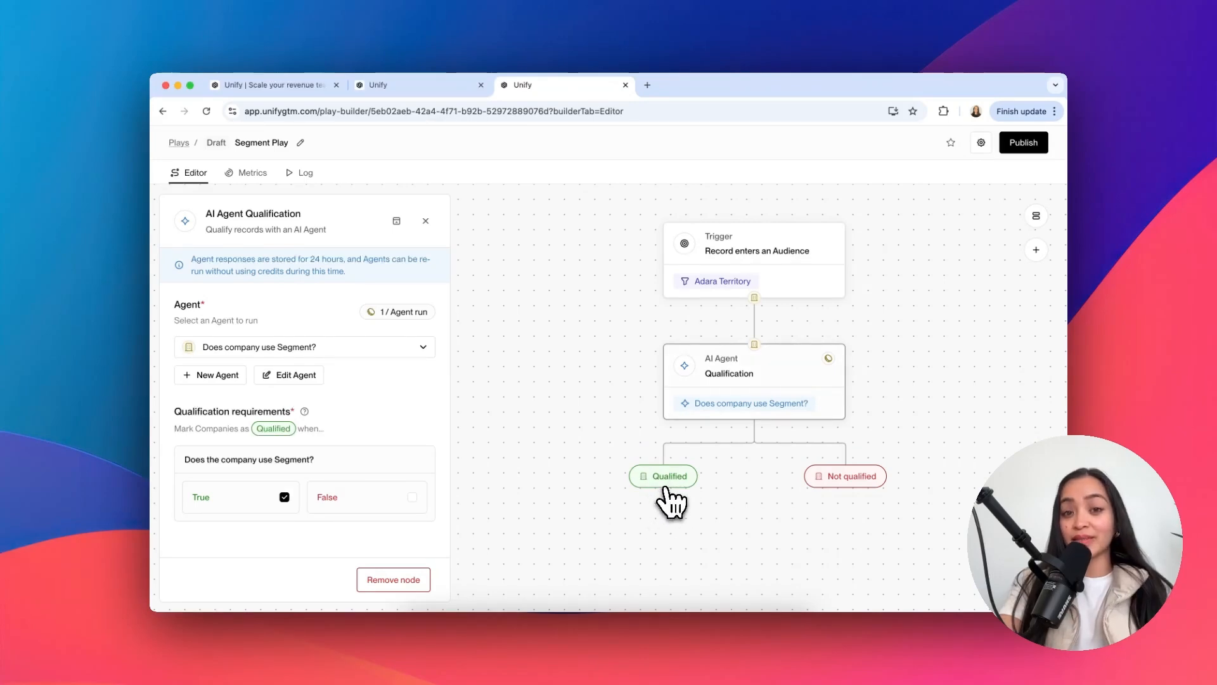
click(516, 366)
- Add a Prospect node under the Qualified branch and limit it to 5 prospects per company
scroll(532, 393, down, 4)
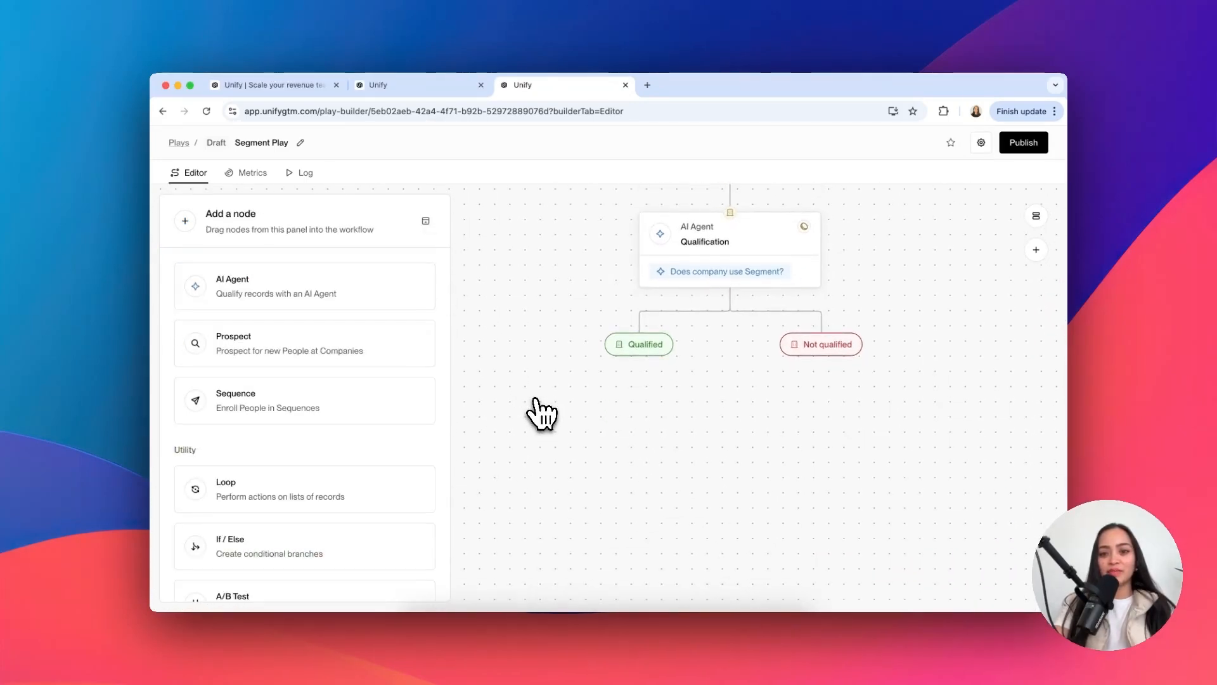
drag(402, 347, 653, 420)
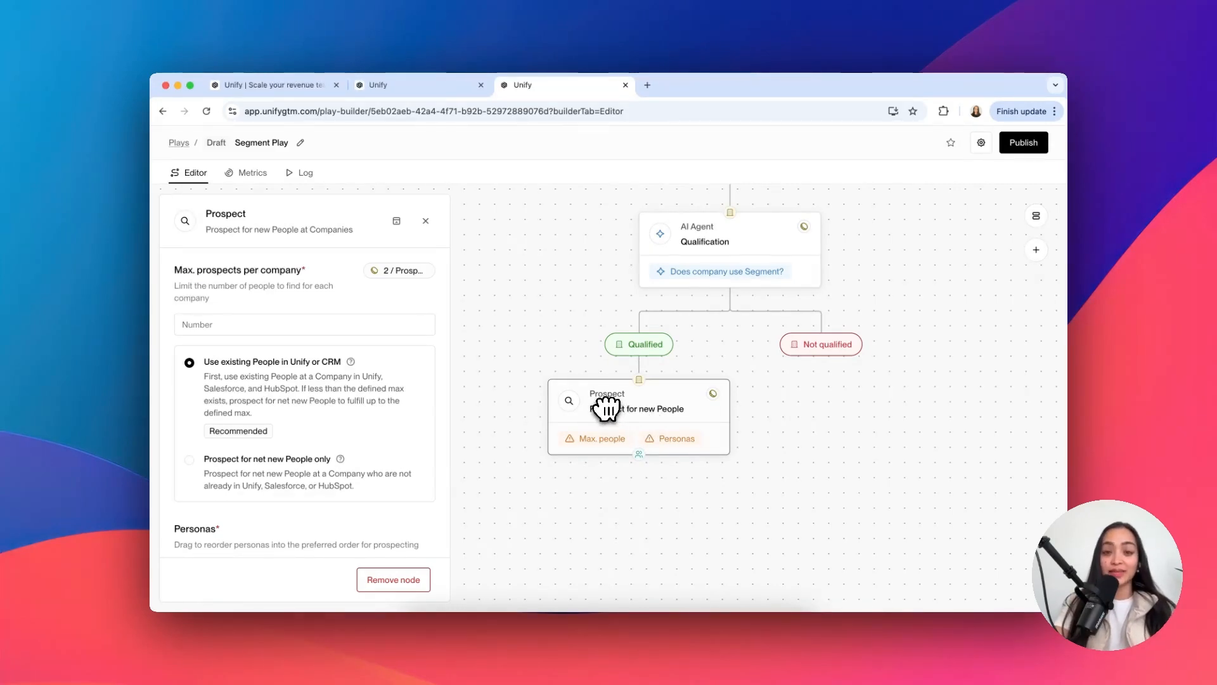
click(227, 324)
text(5)
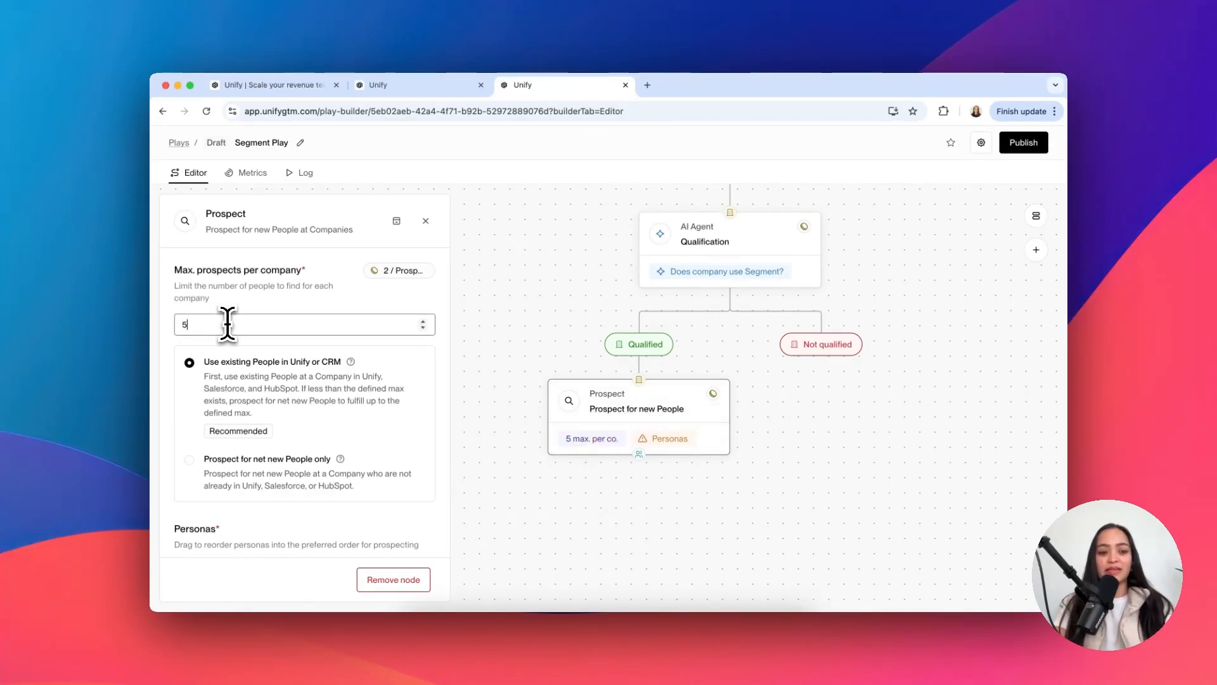
- Add the Head of Marketing and Heads of Engineering personas to the Prospect node and check its location countries
scroll(302, 345, down, 4)
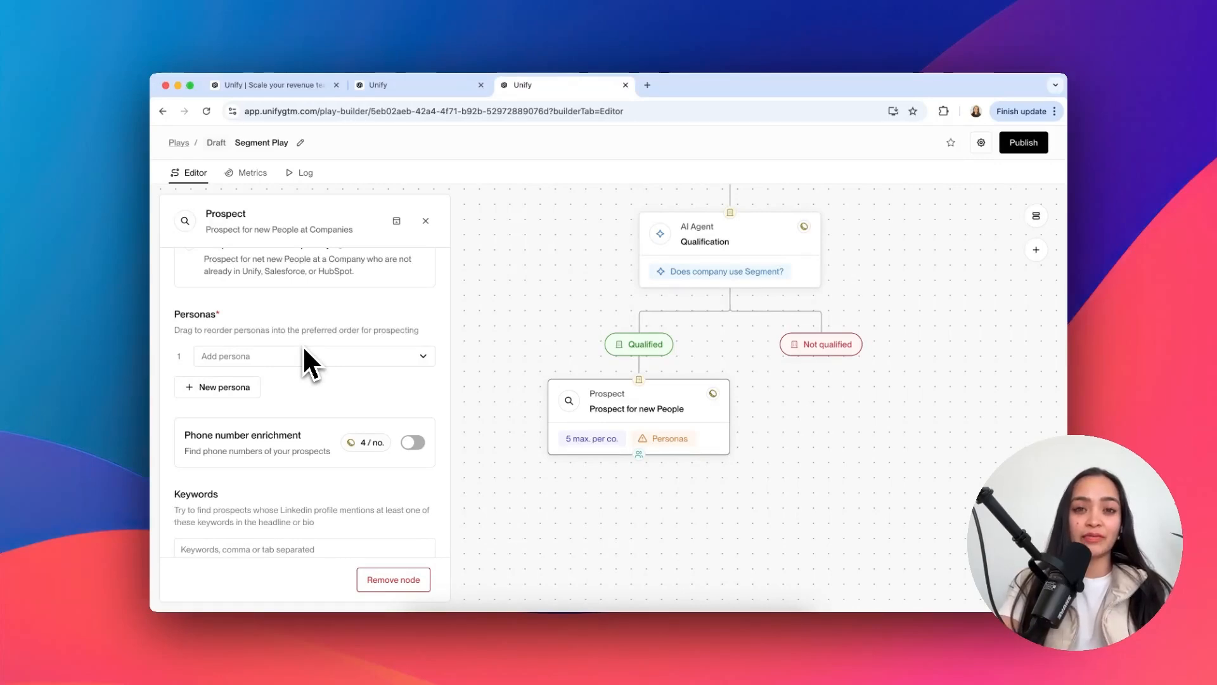
click(301, 353)
text(Head of )
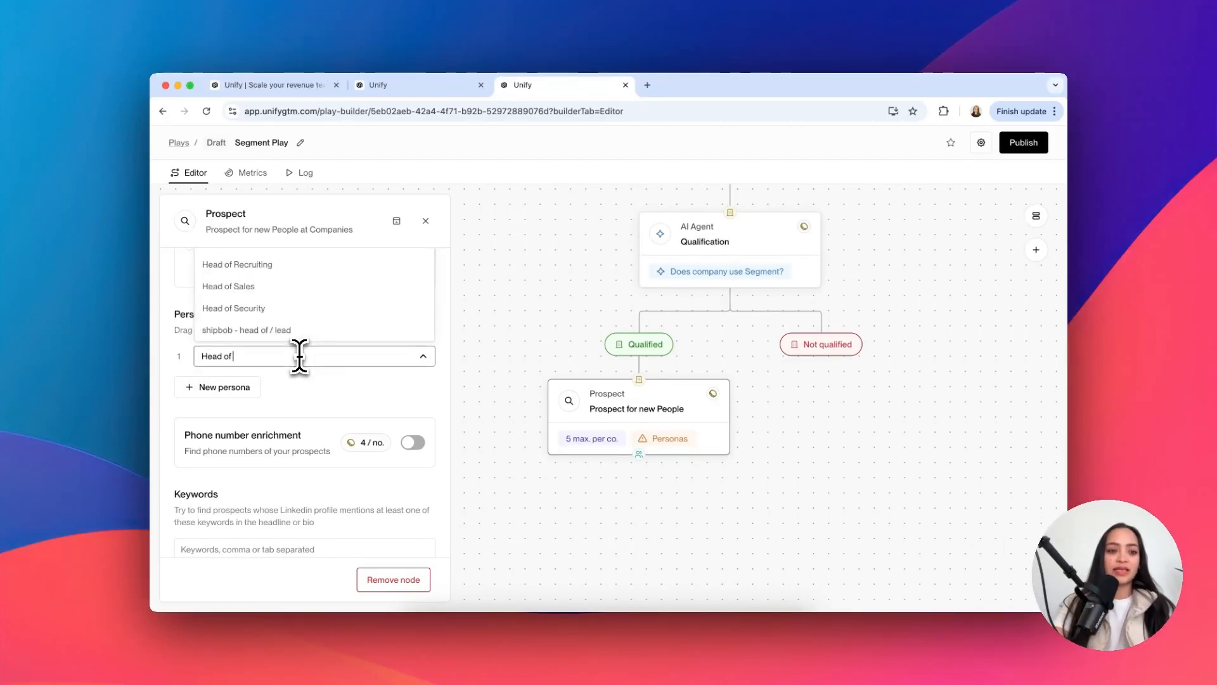
text(Mark)
click(295, 329)
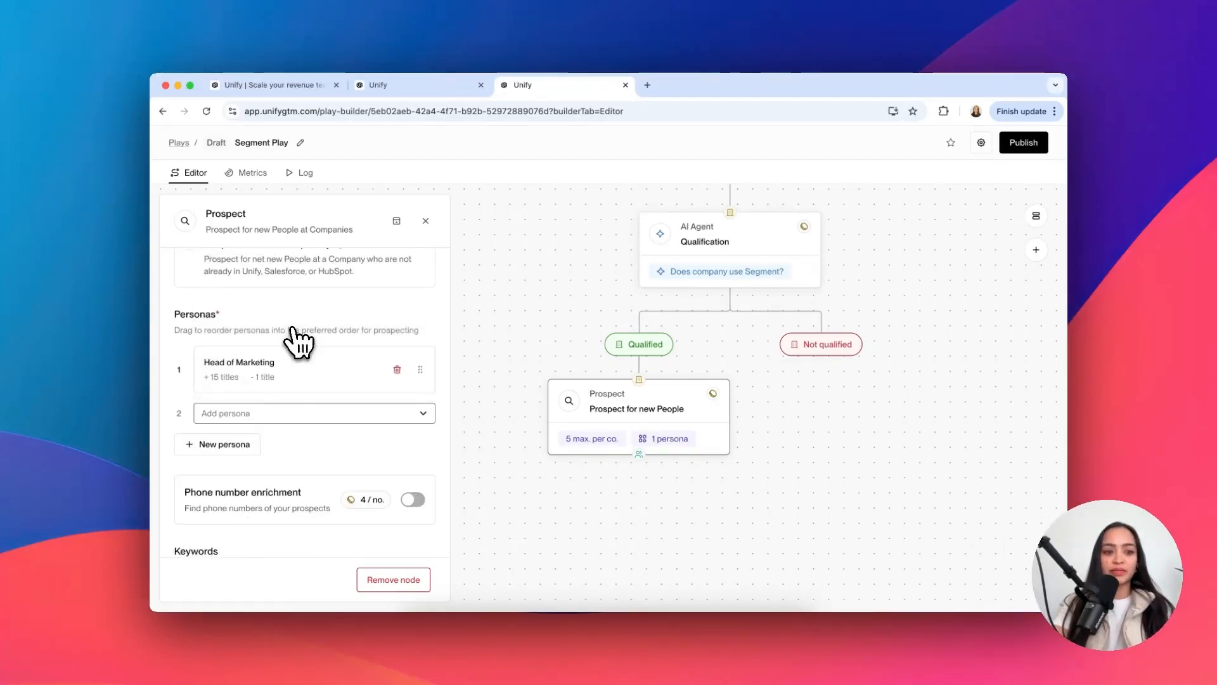
text(Engine)
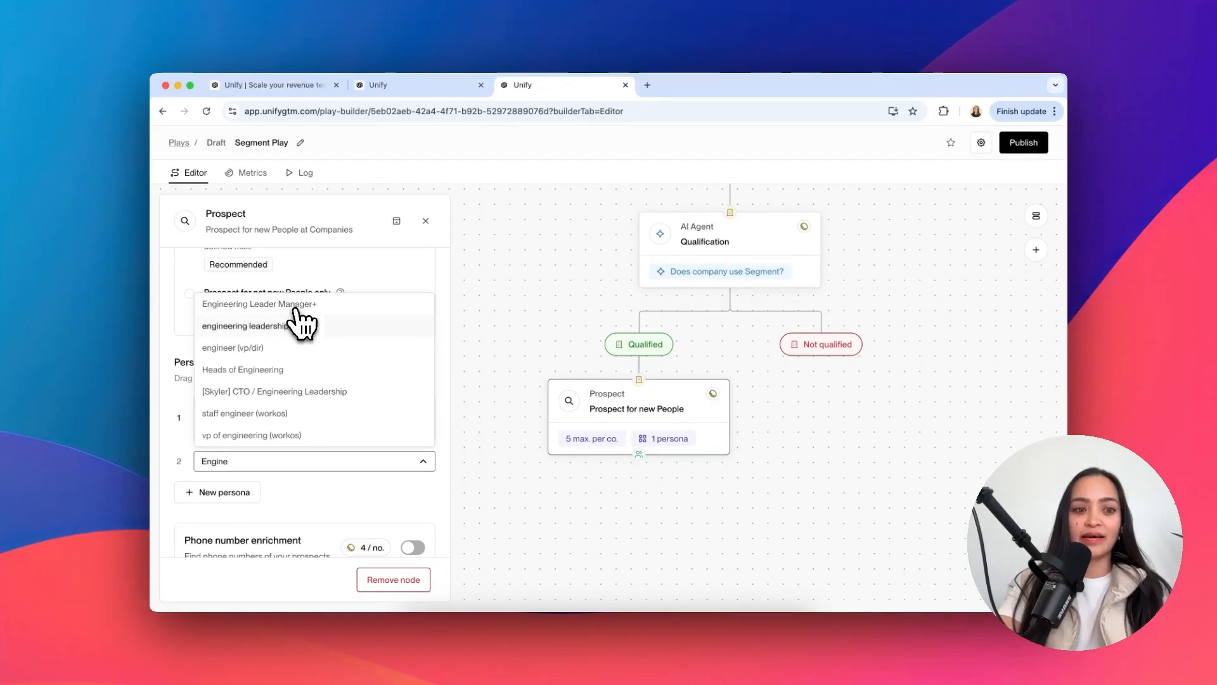
click(283, 374)
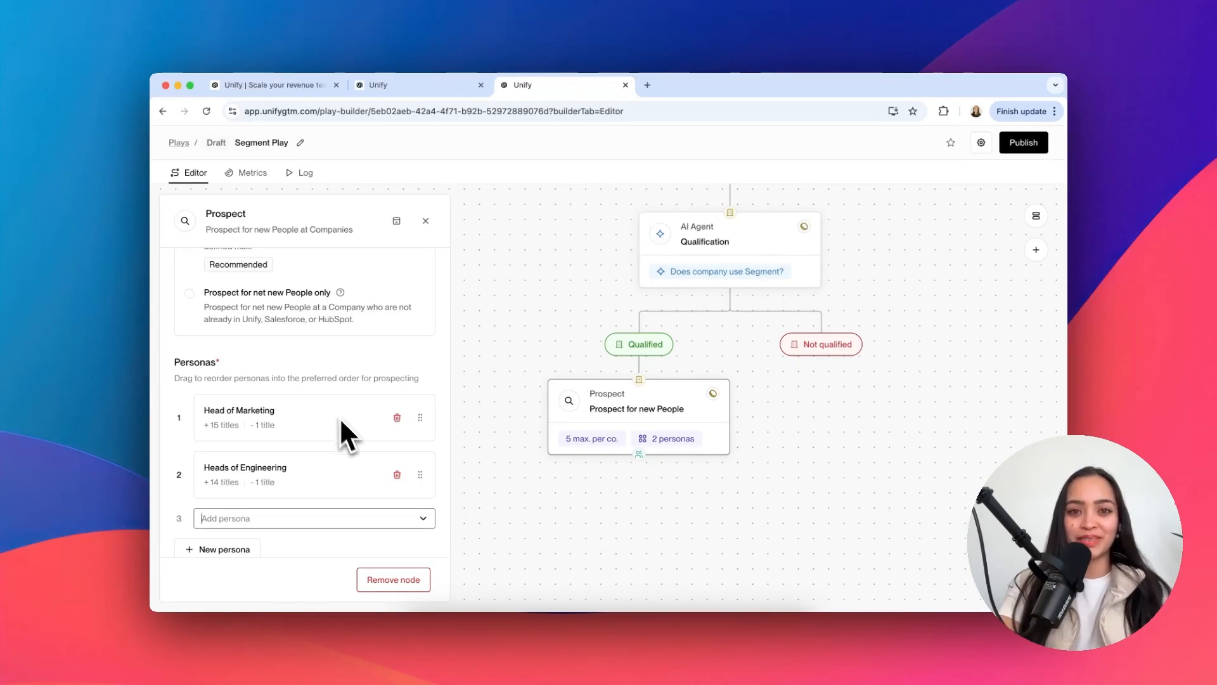
scroll(359, 442, down, 5)
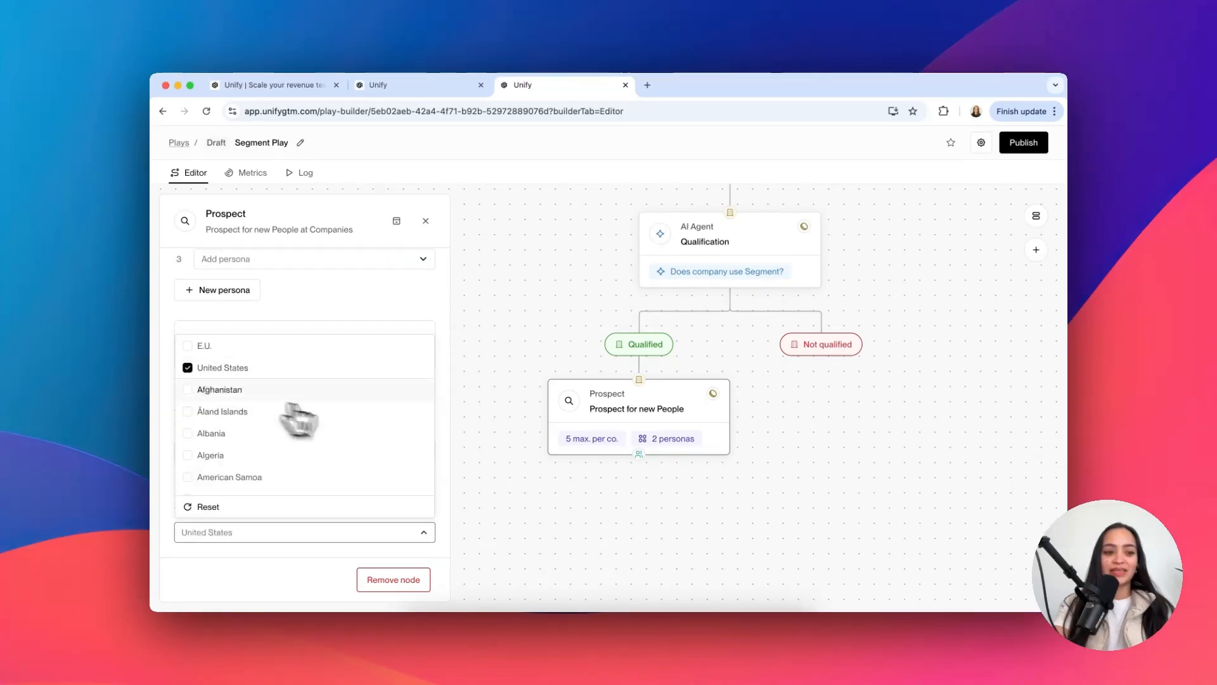
click(261, 565)
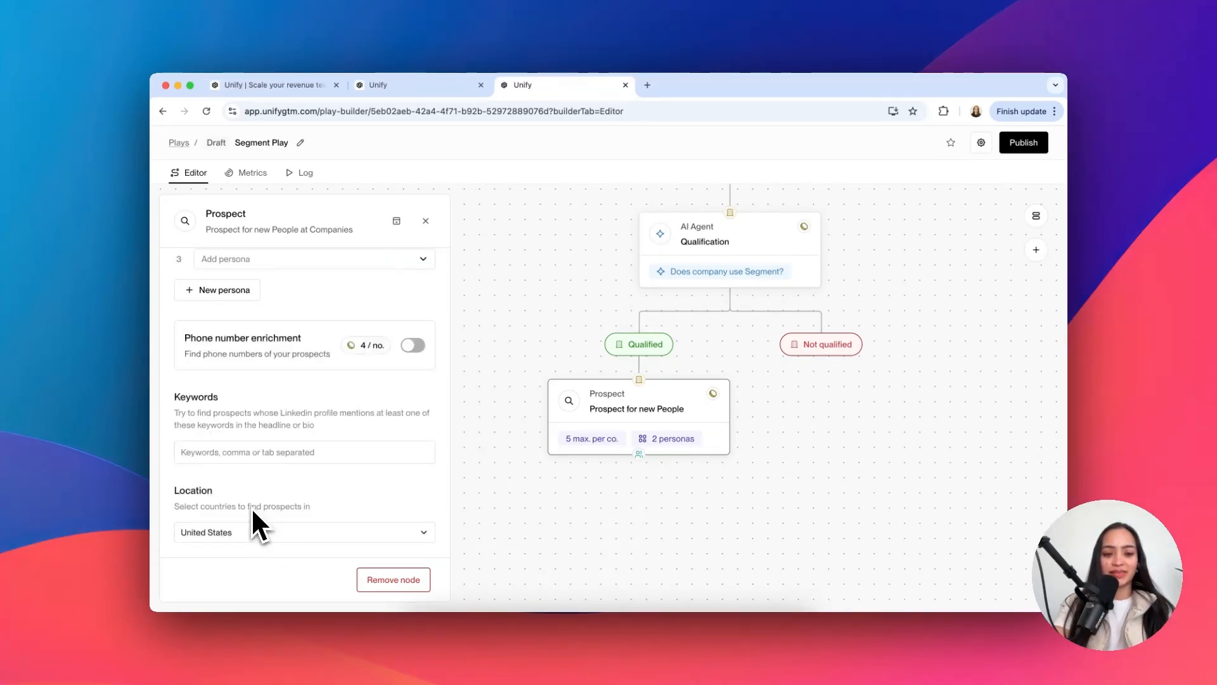
click(636, 420)
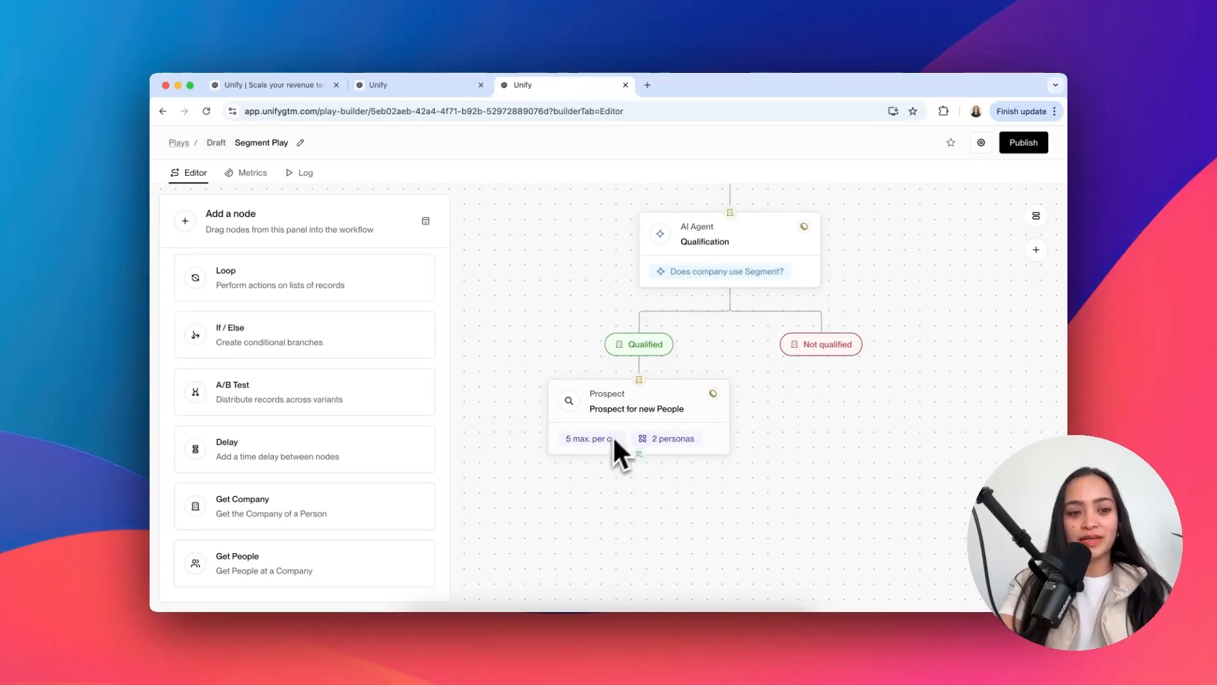
- Add a Loop node under the Prospect node and place a Sequence node inside the loop
drag(268, 283, 658, 497)
click(425, 221)
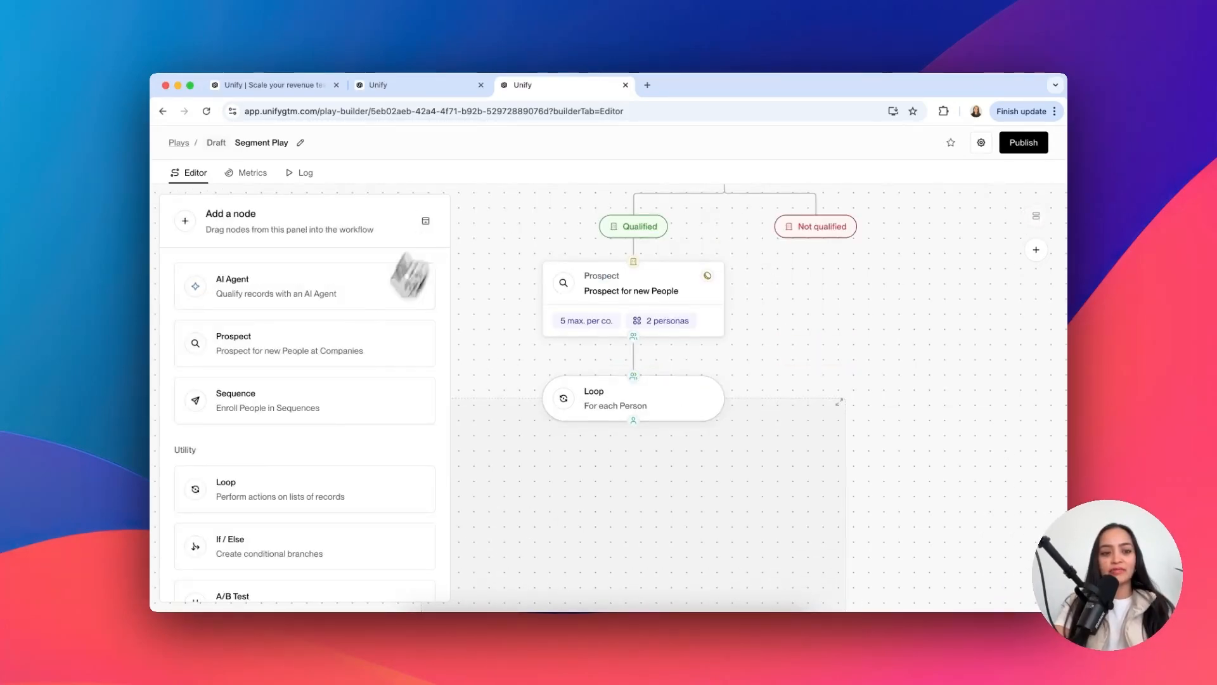
drag(273, 413, 579, 459)
- Add a routing rule sending the Head of Marketing persona from the sender's mailbox to the Head of Marketing Sequence
click(219, 311)
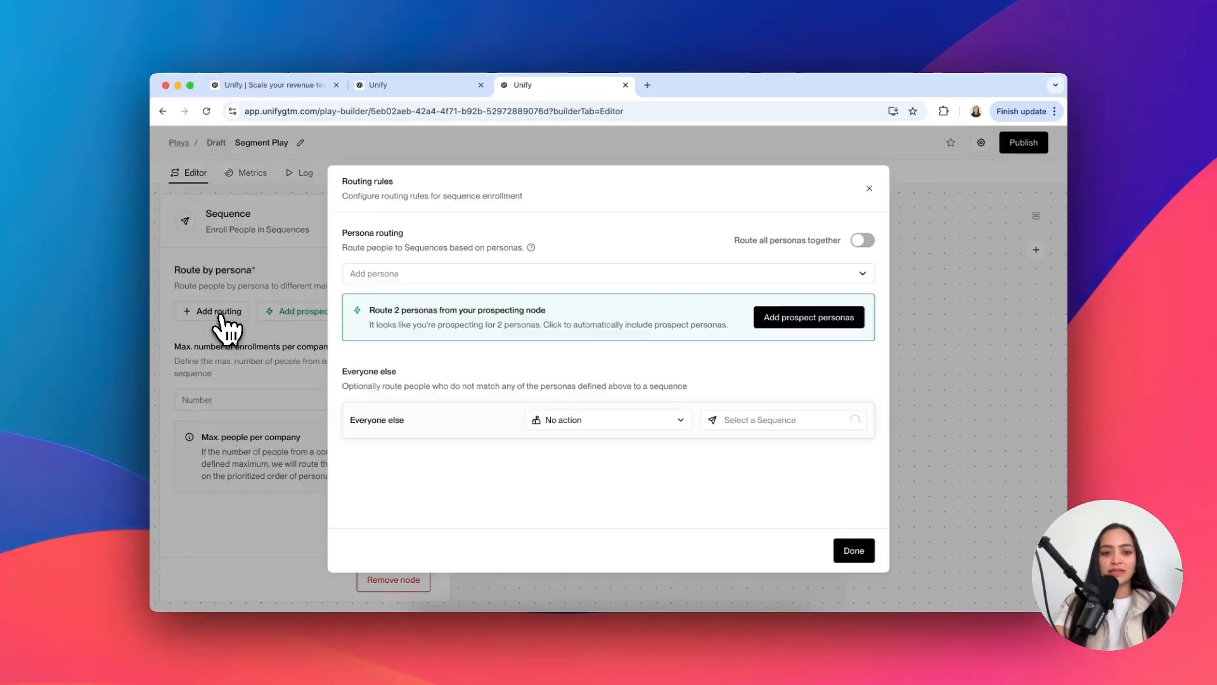
click(419, 273)
text(Head o)
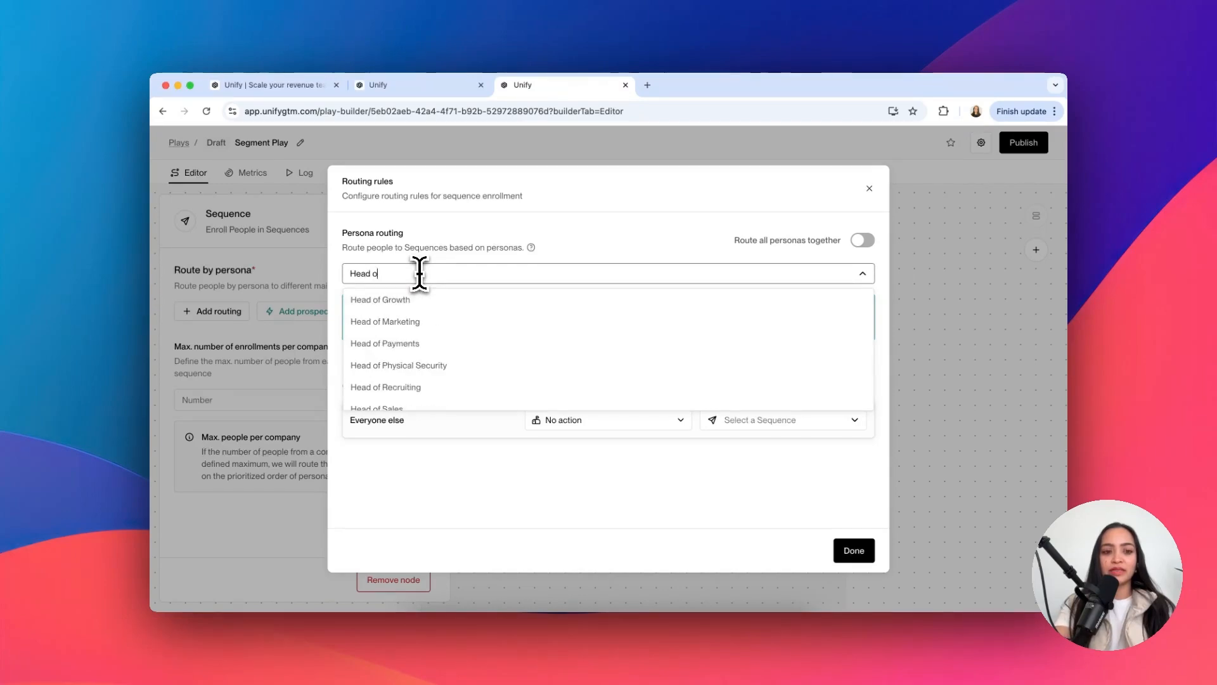
text(f)
click(440, 324)
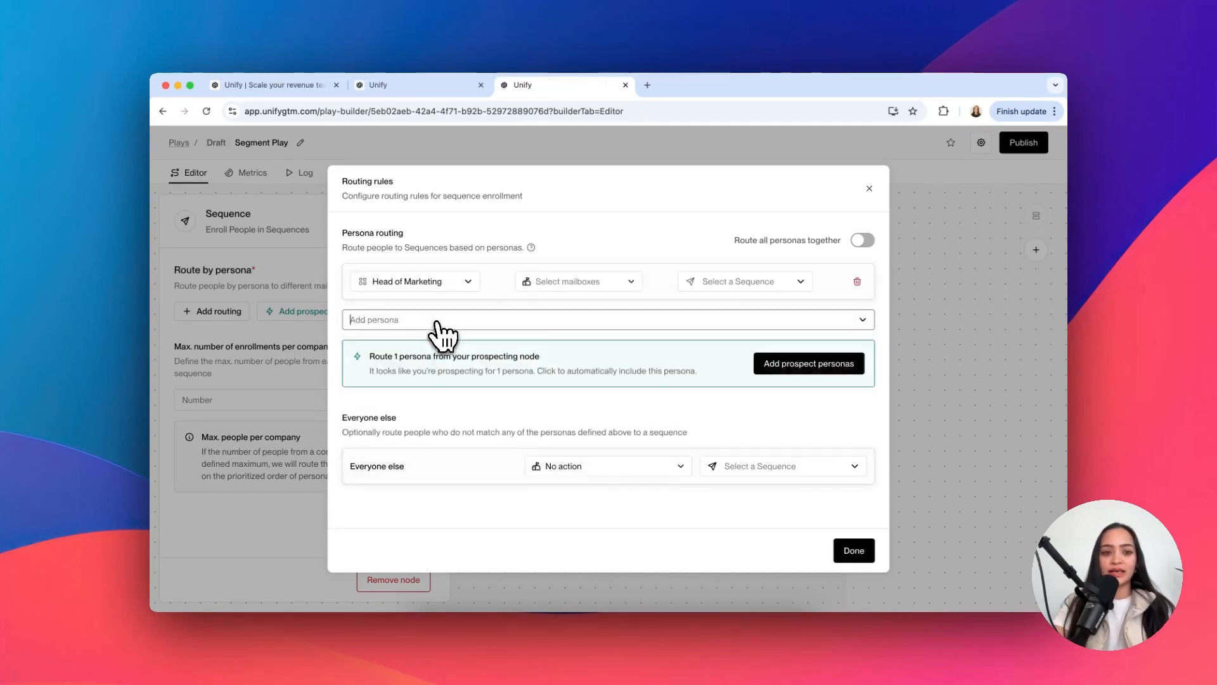
click(546, 283)
click(546, 329)
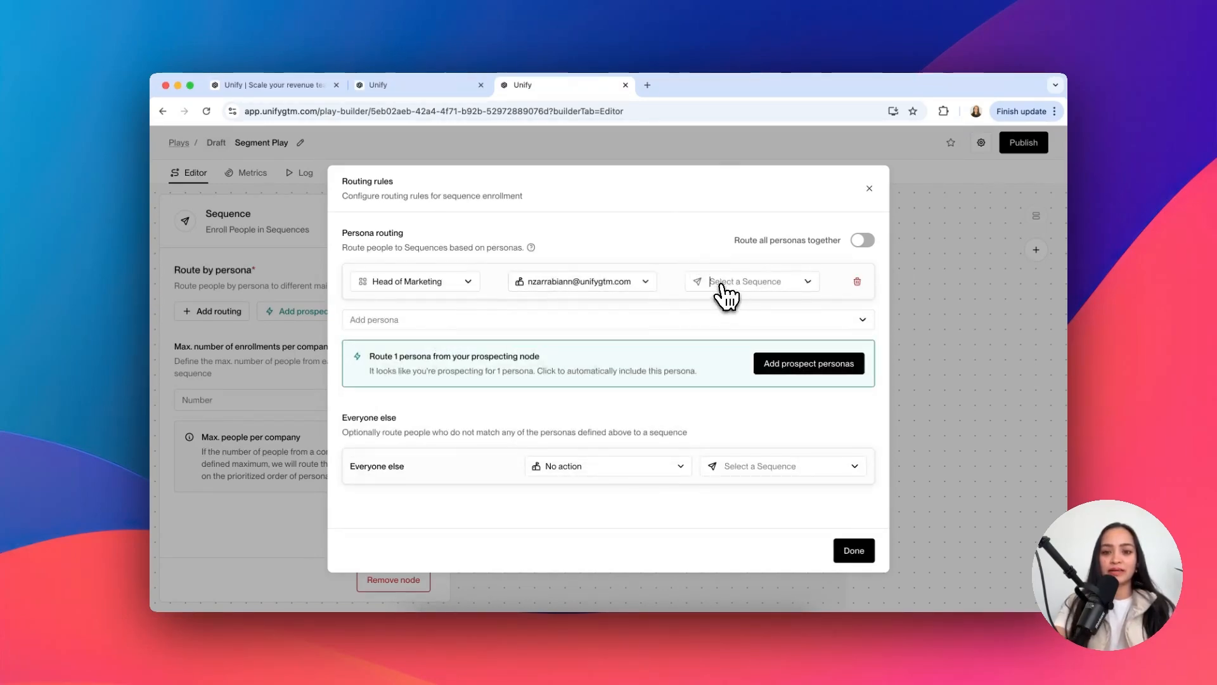
click(723, 284)
text(Head)
click(751, 469)
- Route the Heads of Engineering persona from the same mailbox to the Head of Engineering Sequence and save the routing rules
click(412, 320)
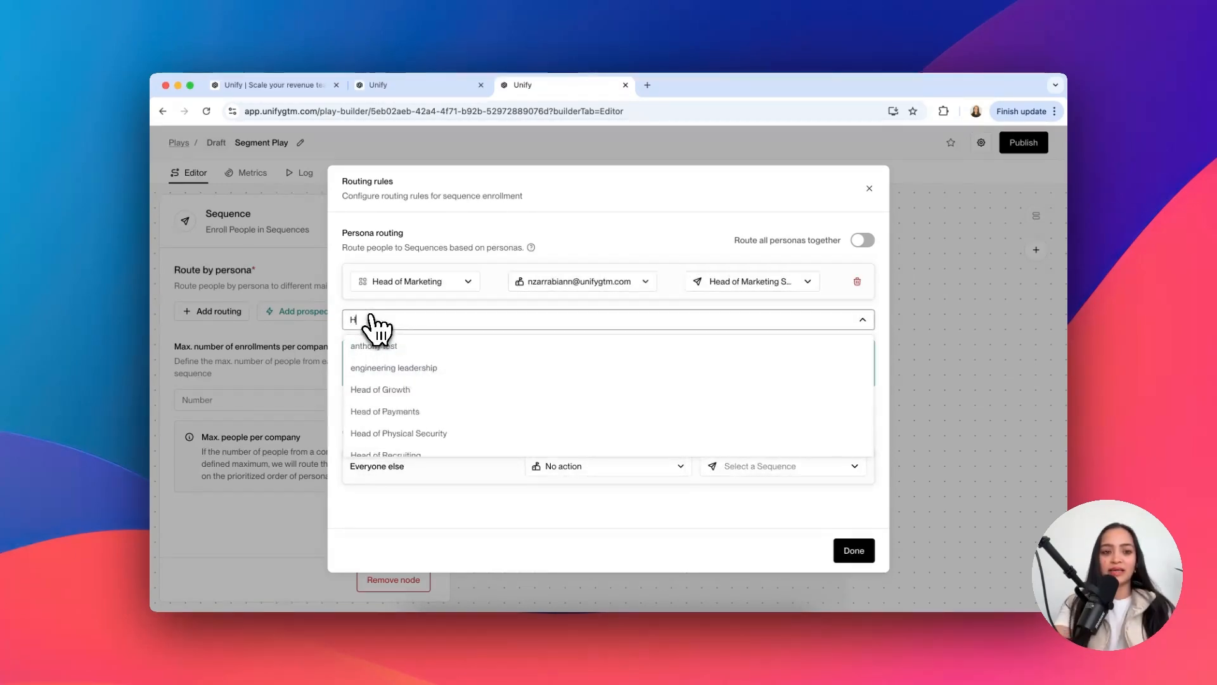
click(547, 367)
click(609, 327)
click(570, 378)
click(735, 327)
text(Head of Eng)
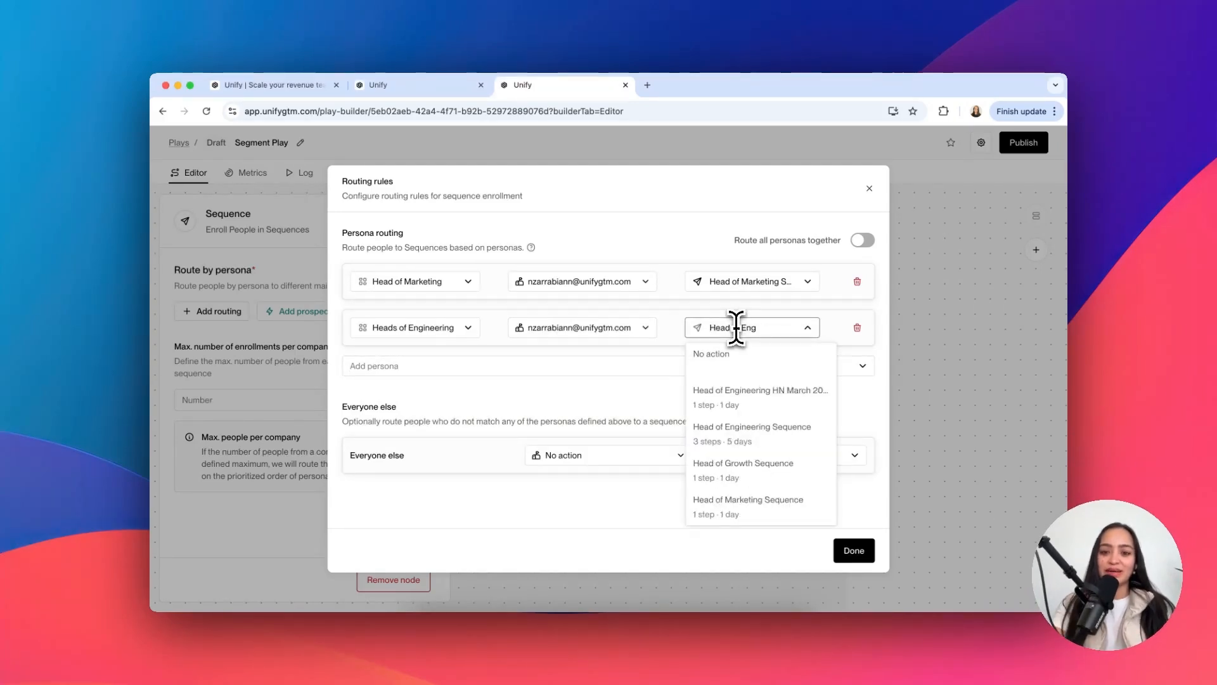
click(768, 430)
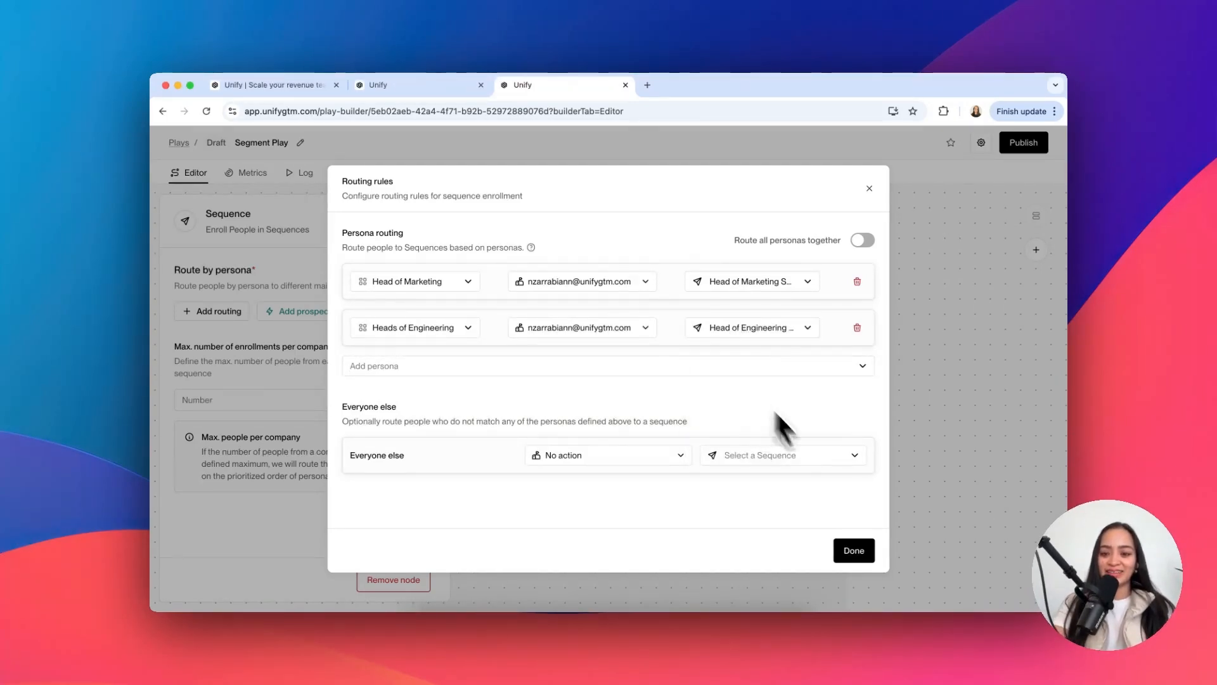
click(848, 546)
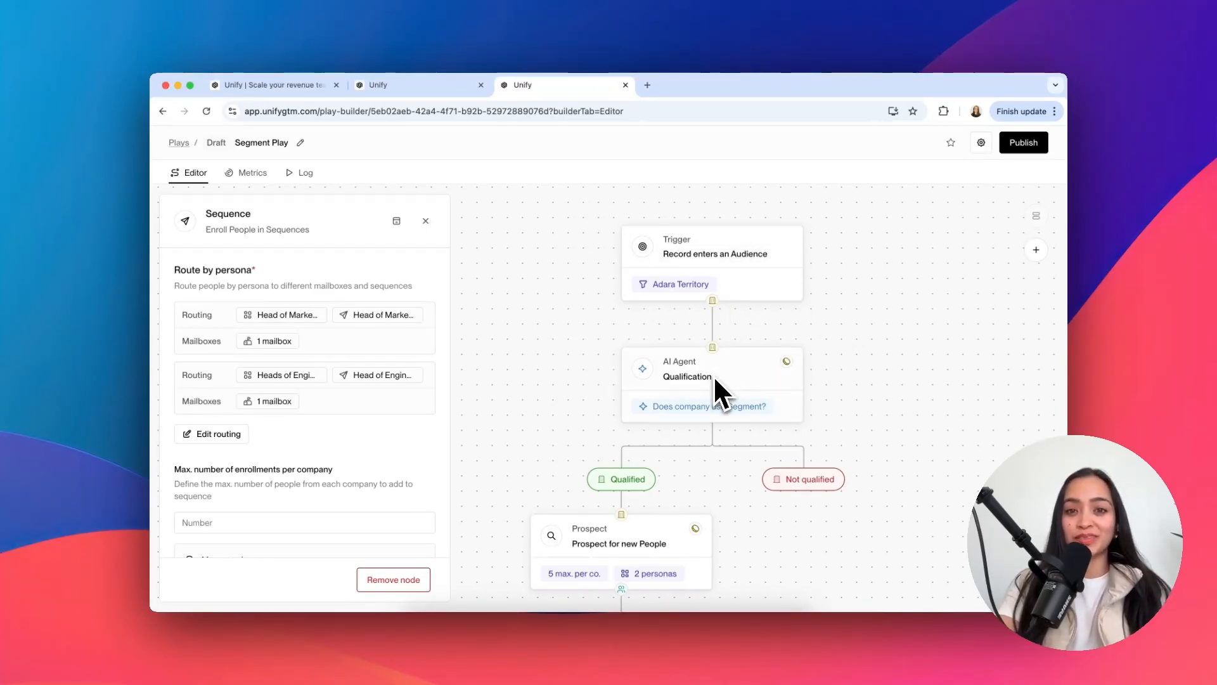
scroll(630, 501, down, 3)
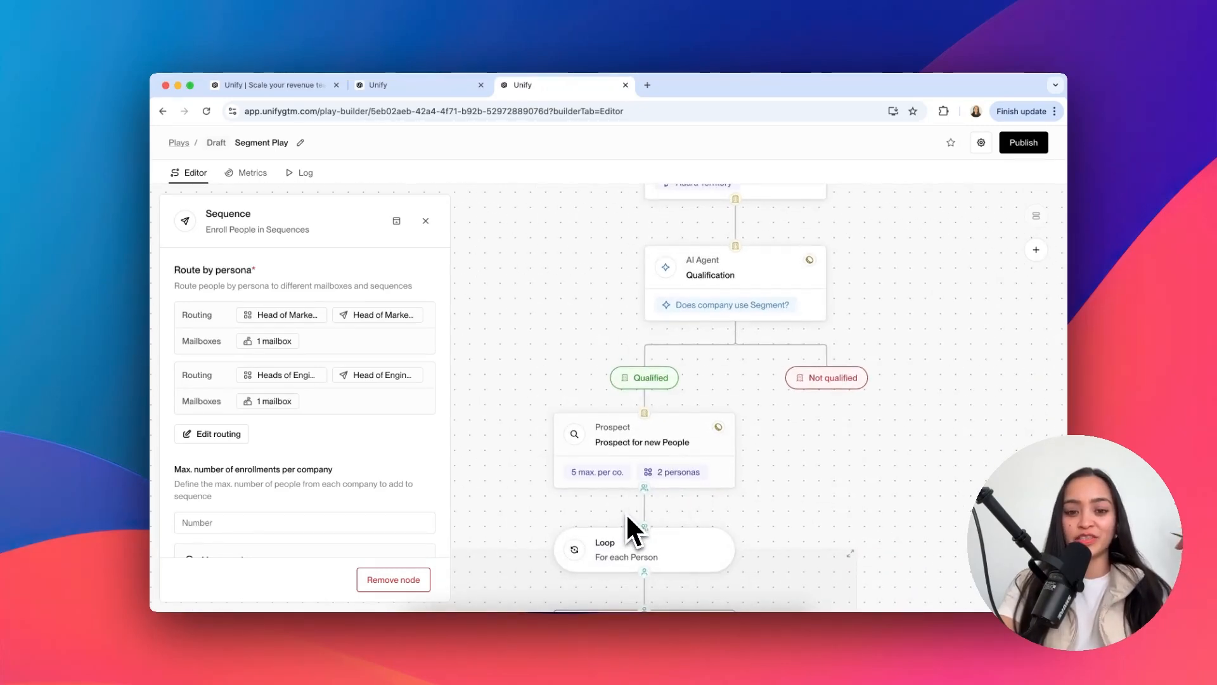
scroll(627, 516, down, 5)
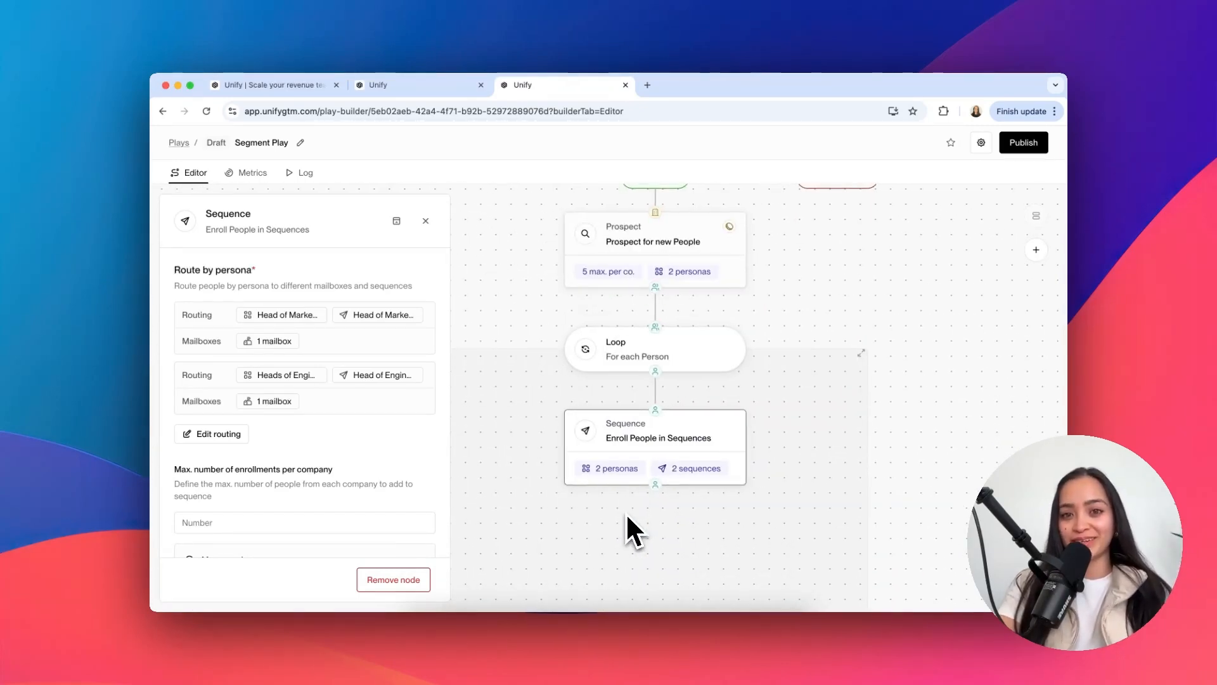